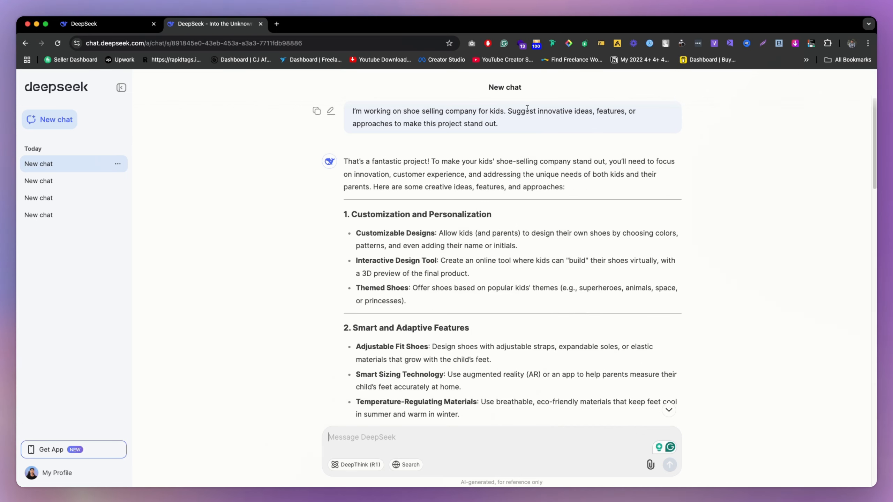
# Review the suggested ideas, features and approaches for the kids' shoe company, from customization through seasonal and limited editions.
pyautogui.moveTo(423, 115); pyautogui.dragTo(404, 112)
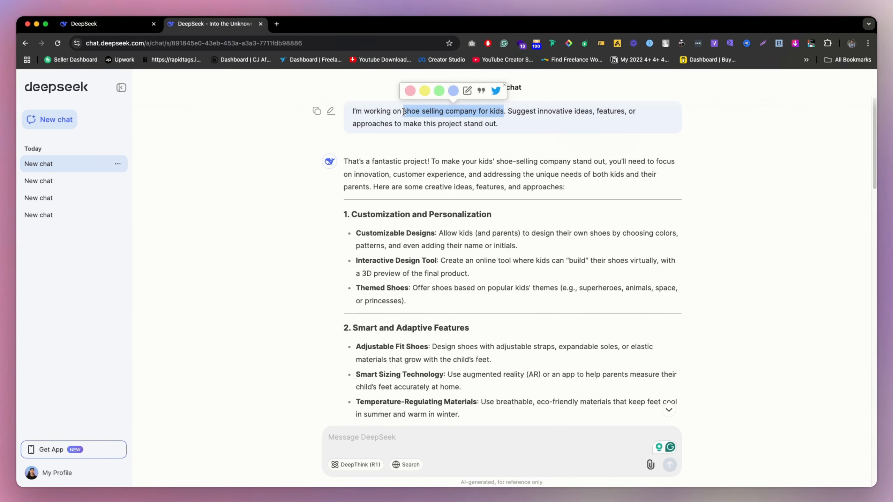
pyautogui.scroll(-10, 486, 185)
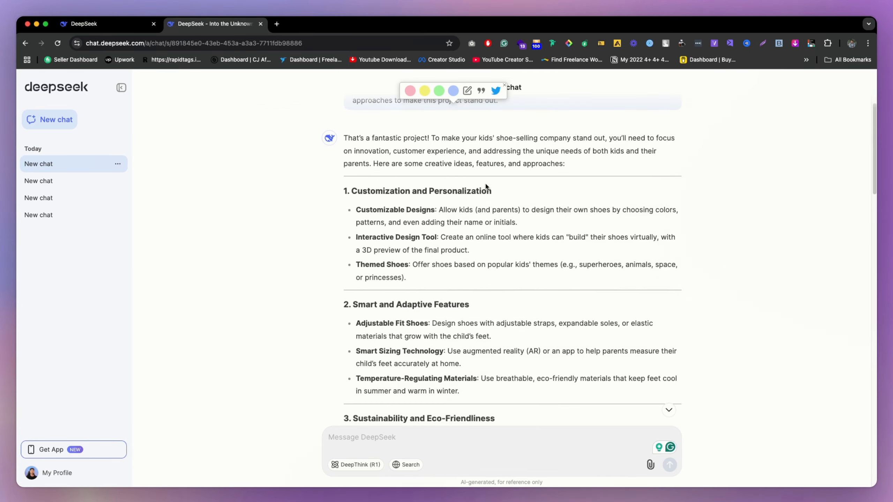
pyautogui.scroll(-5, 472, 193)
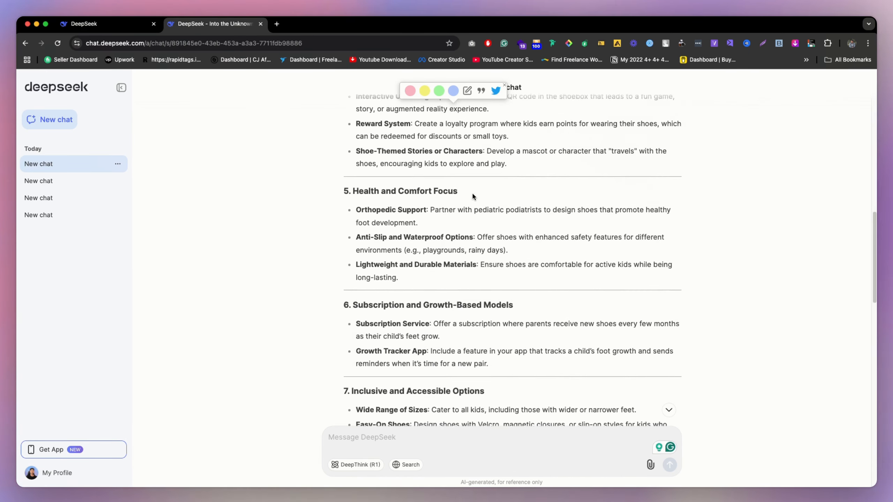
pyautogui.scroll(-7, 473, 212)
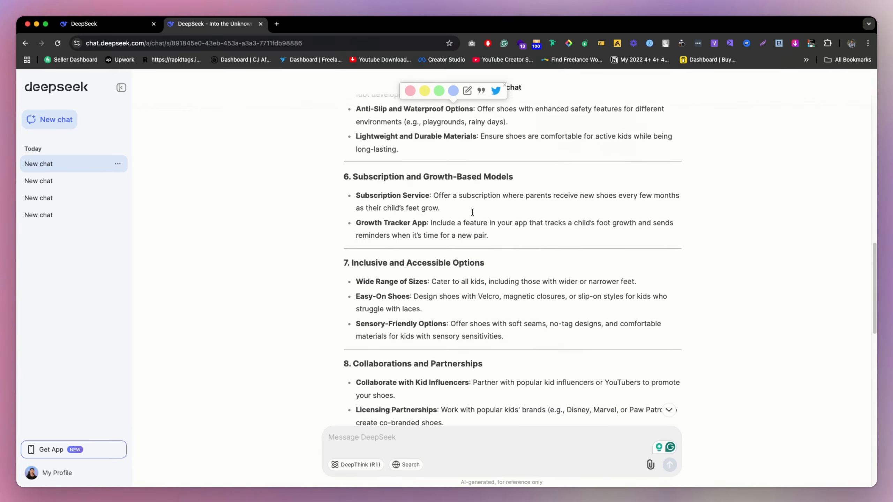
pyautogui.scroll(-3, 472, 208)
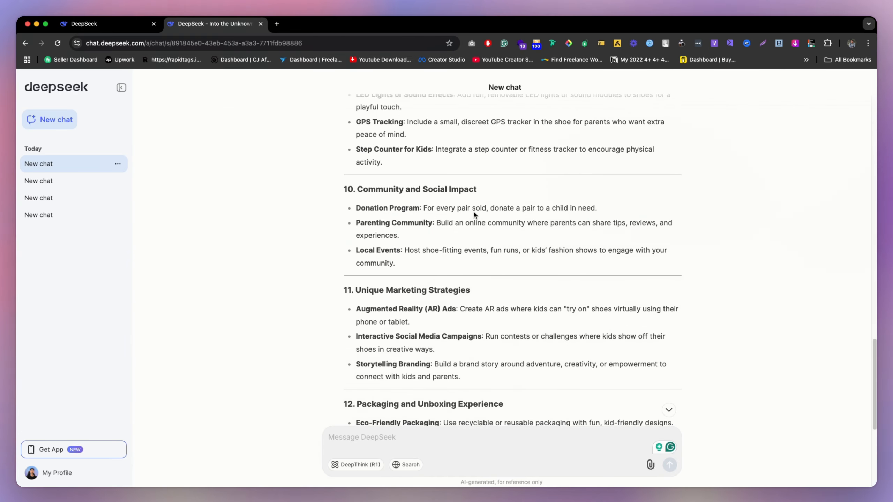
pyautogui.scroll(-6, 473, 212)
pyautogui.scroll(-1, 474, 214)
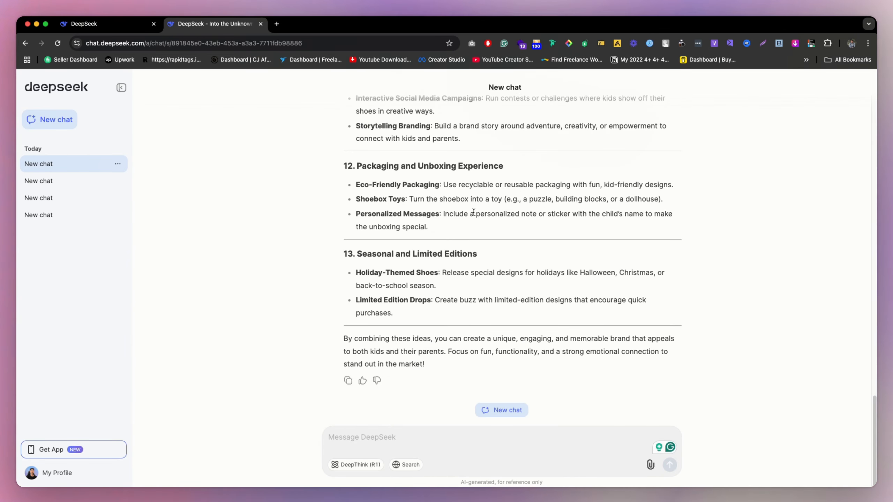
# Send the prompt "Help me create a sitemap. Include key pages, user flows, and hierarchy to ensure a seamless user experience.".
pyautogui.click(403, 441)
pyautogui.write('Help me create a sitemap. Include key pages, user flows, and hierarchy to ensure a seamless user experience.')
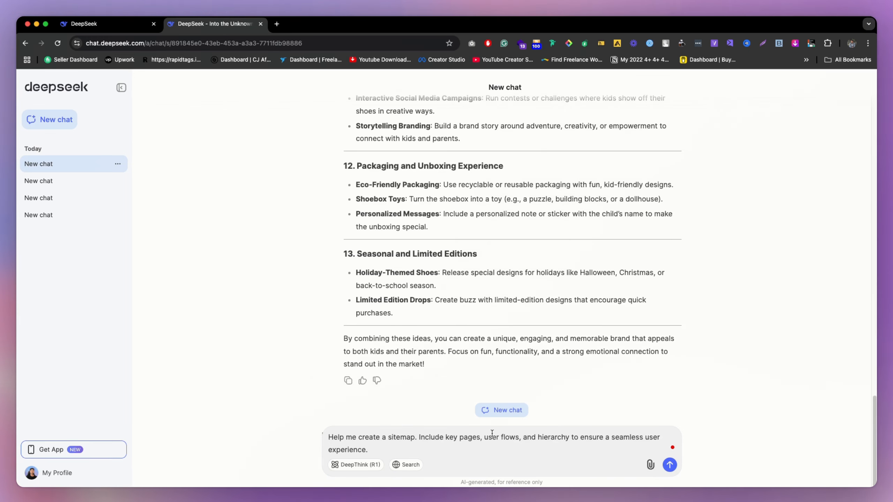
pyautogui.press('Return')
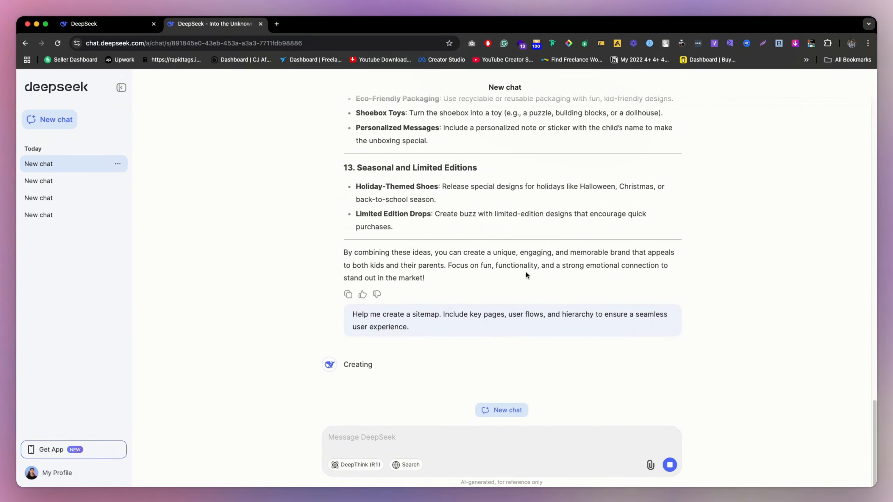
# Look through the generated sitemap response, from the homepage and product sections to the page hierarchy.
pyautogui.scroll(20, 523, 271)
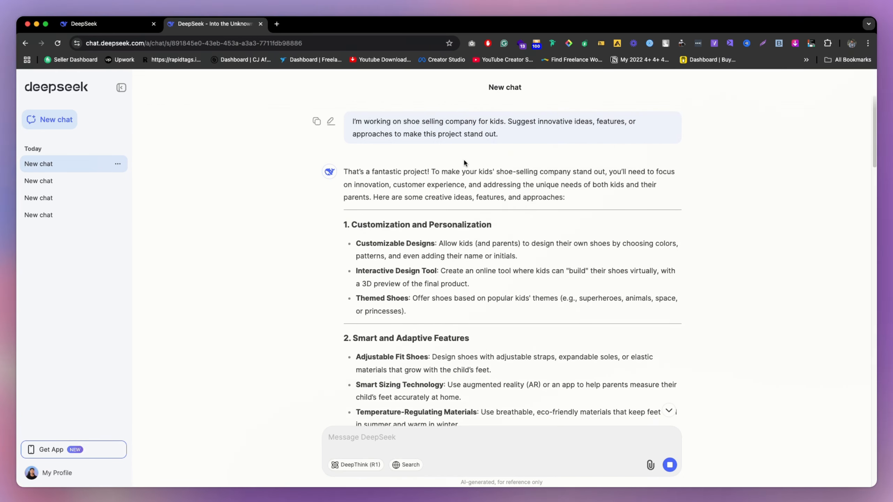
pyautogui.scroll(-20, 504, 243)
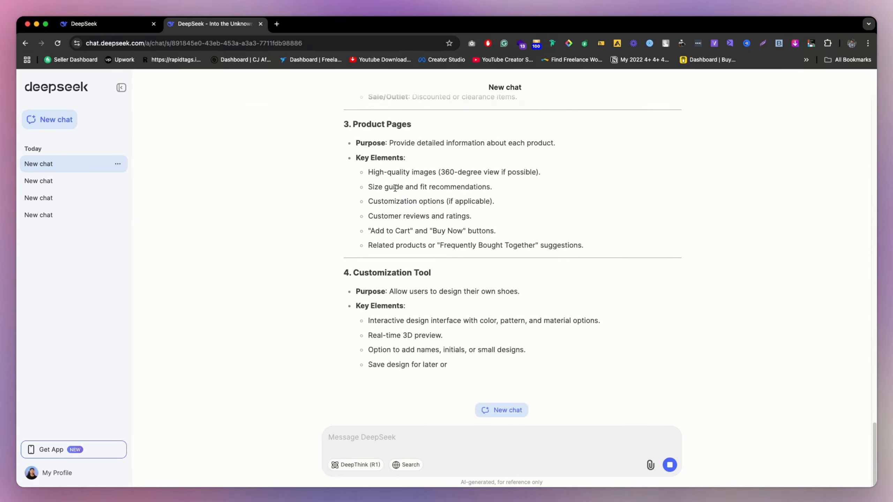
pyautogui.scroll(20, 395, 223)
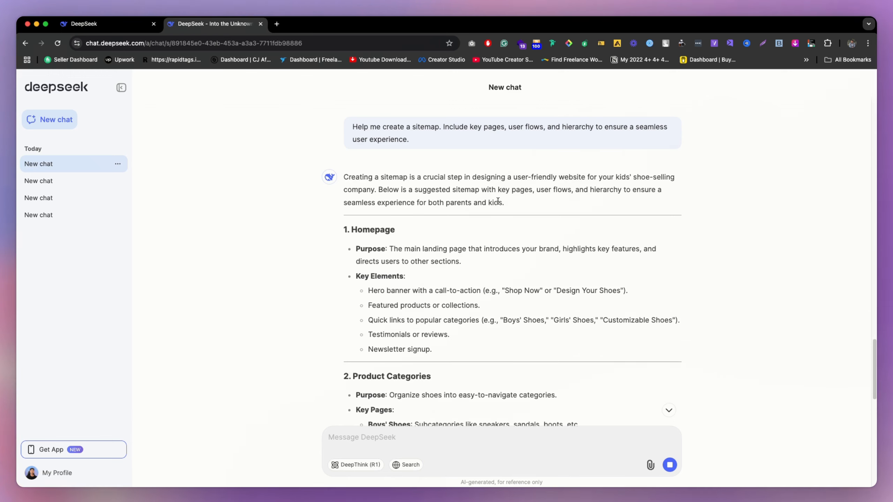
pyautogui.scroll(-1, 410, 298)
pyautogui.scroll(-12, 410, 298)
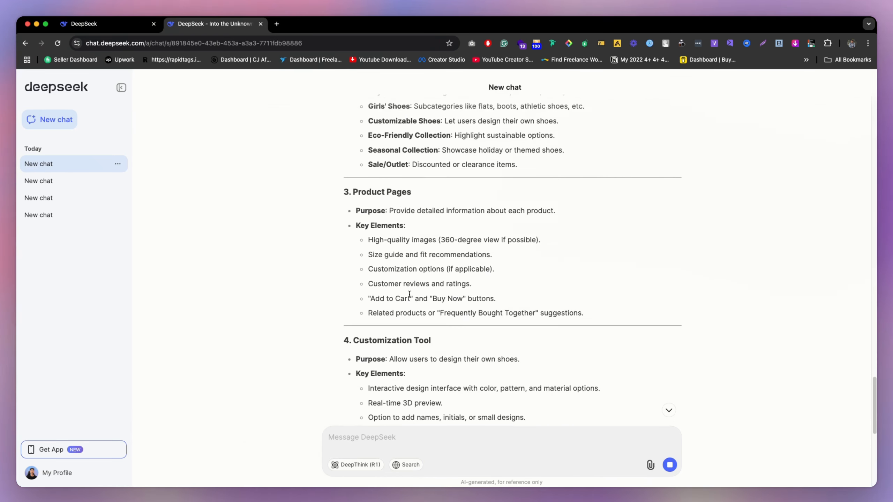
pyautogui.scroll(-10, 404, 212)
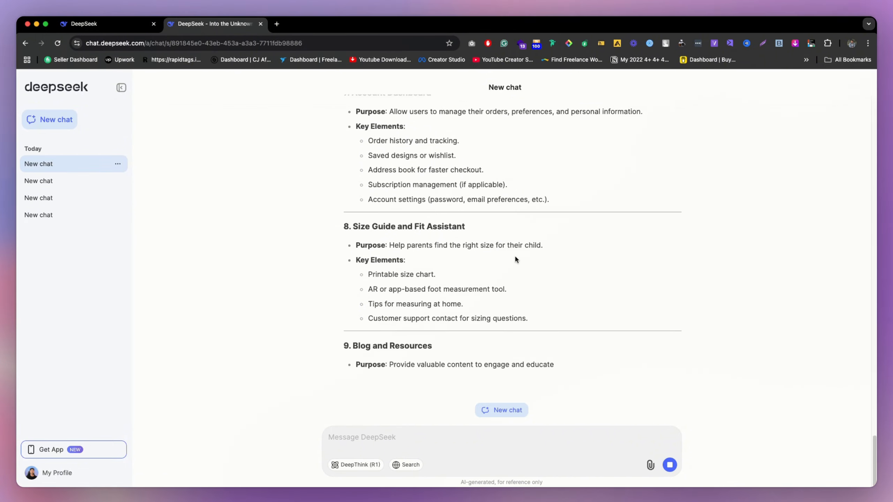
pyautogui.scroll(20, 456, 225)
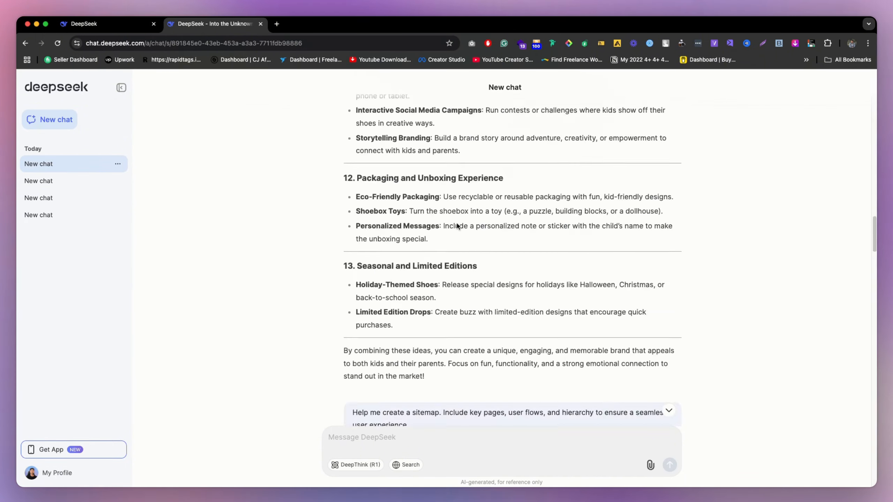
pyautogui.scroll(-20, 456, 225)
pyautogui.scroll(-7, 456, 225)
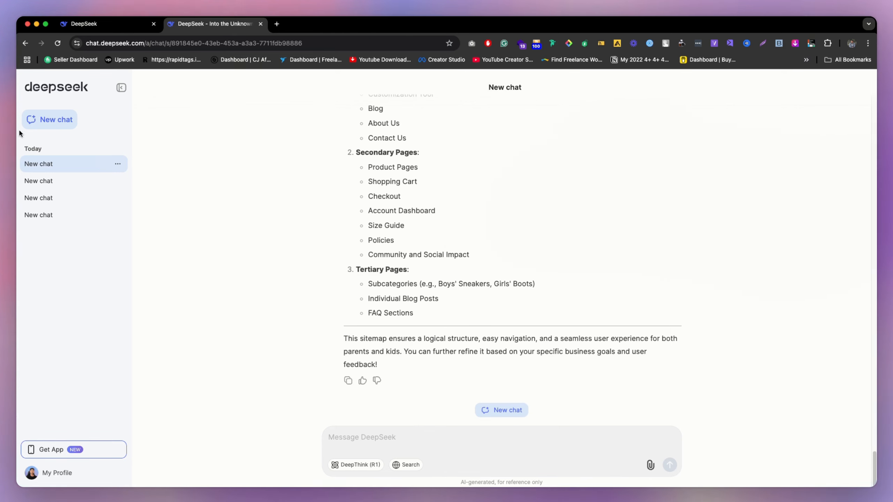
# Open the second chat in the history and examine its user flows and hierarchy tree.
pyautogui.click(58, 182)
pyautogui.scroll(6, 510, 207)
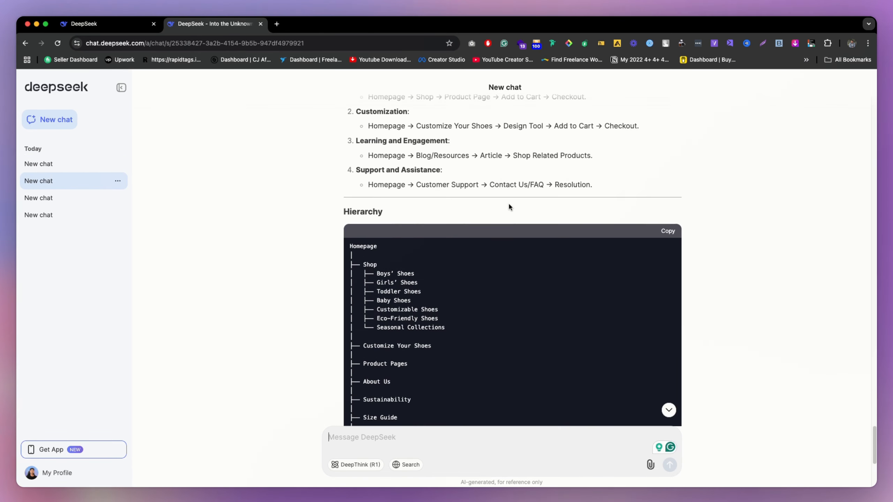
pyautogui.scroll(-3, 477, 251)
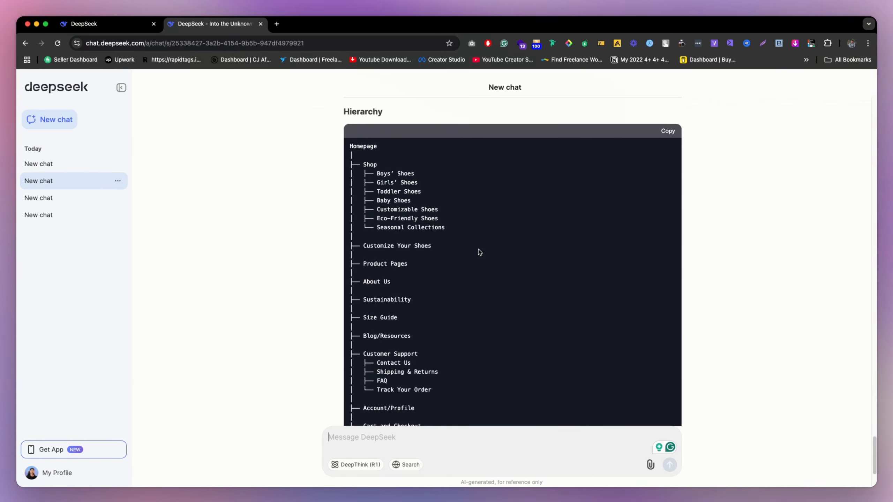
pyautogui.scroll(-4, 458, 254)
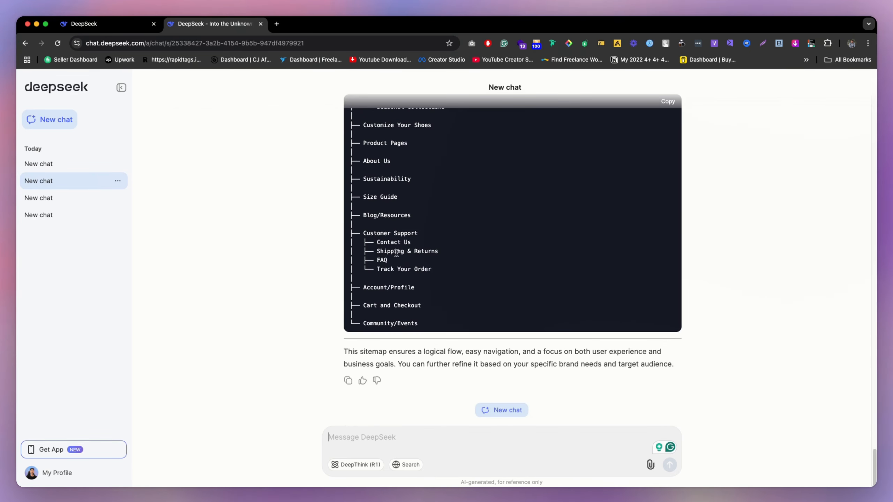
pyautogui.scroll(3, 425, 224)
pyautogui.scroll(8, 424, 224)
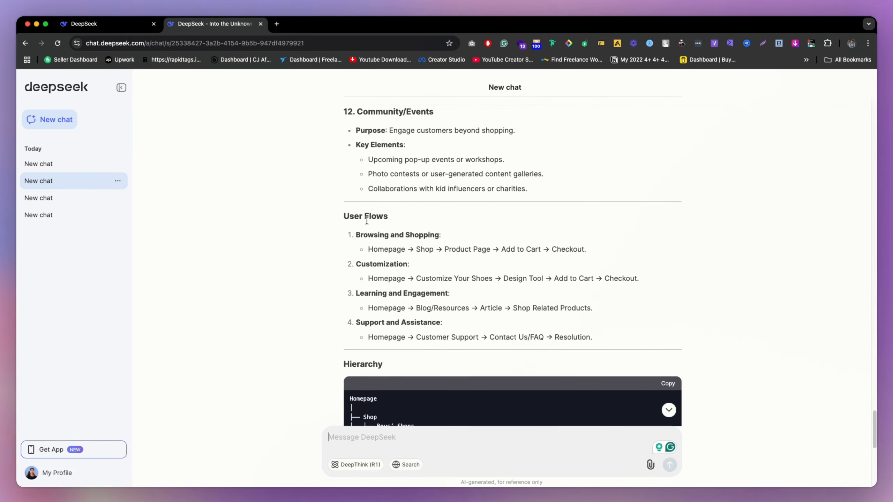
pyautogui.scroll(1, 373, 226)
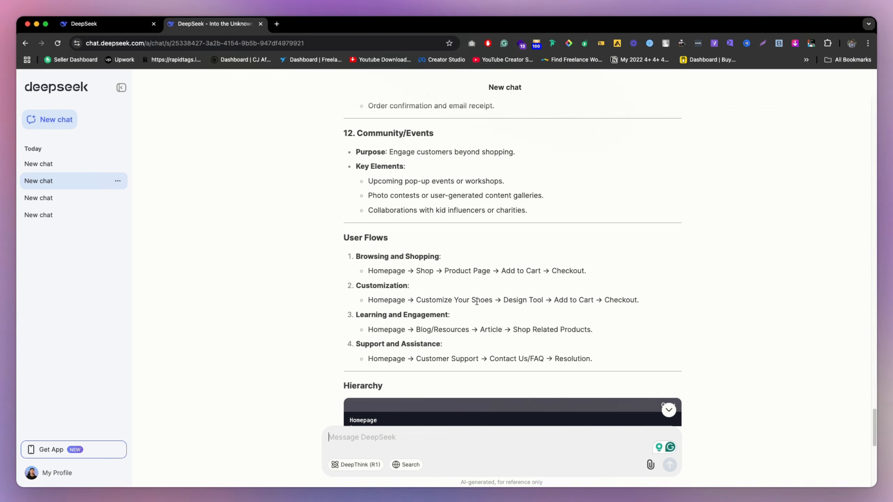
pyautogui.scroll(-6, 464, 303)
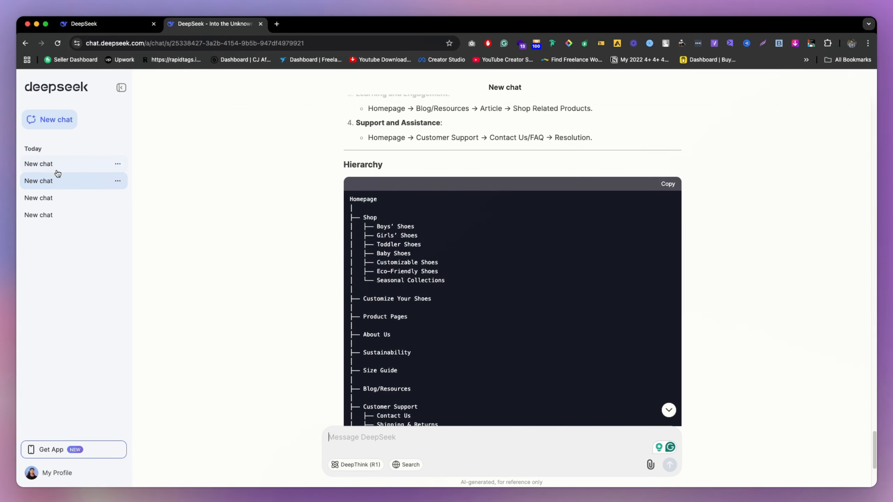
# Return to the most recent chat and review the later sections of its sitemap, including policies, community and newsletter signup.
pyautogui.click(73, 167)
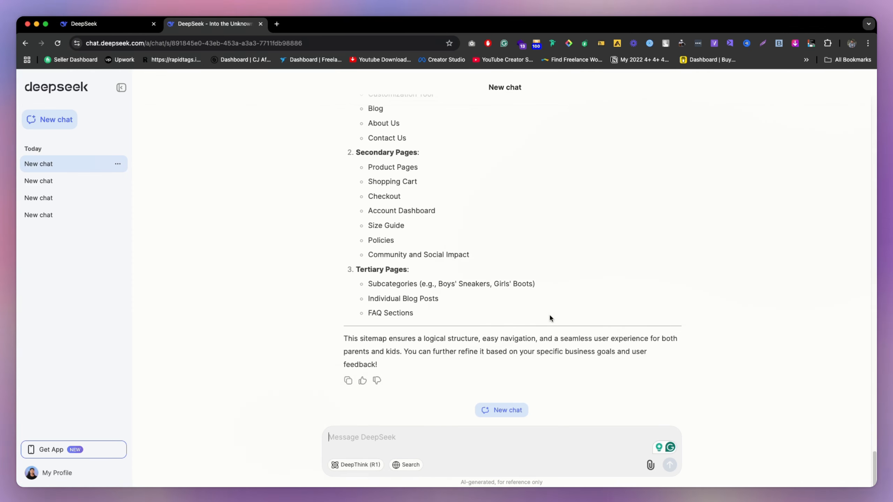
pyautogui.scroll(15, 423, 278)
pyautogui.scroll(6, 423, 276)
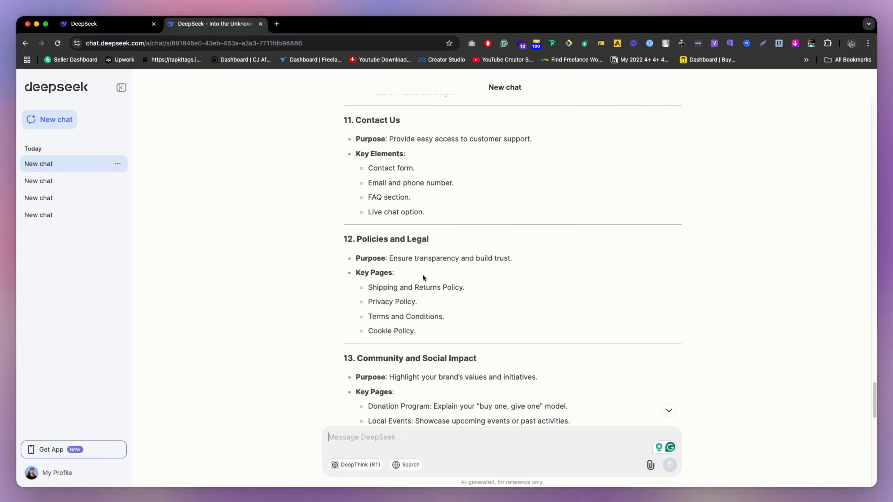
pyautogui.scroll(-5, 508, 287)
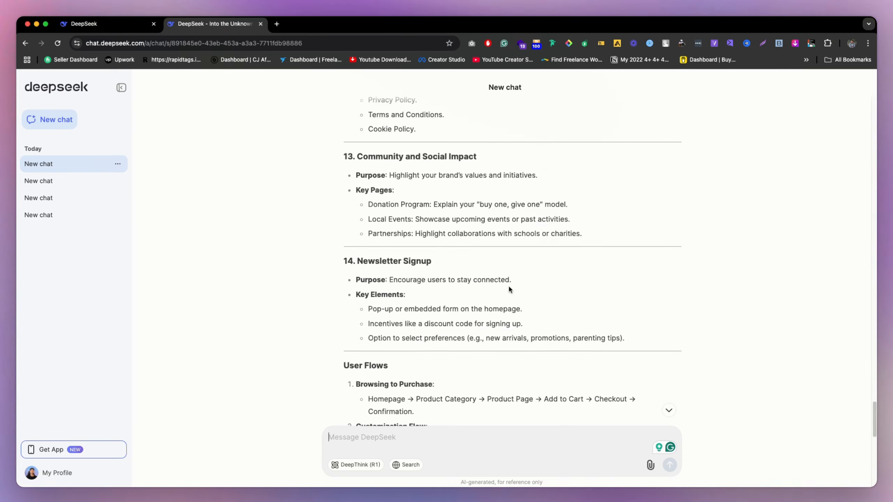
pyautogui.scroll(-15, 508, 289)
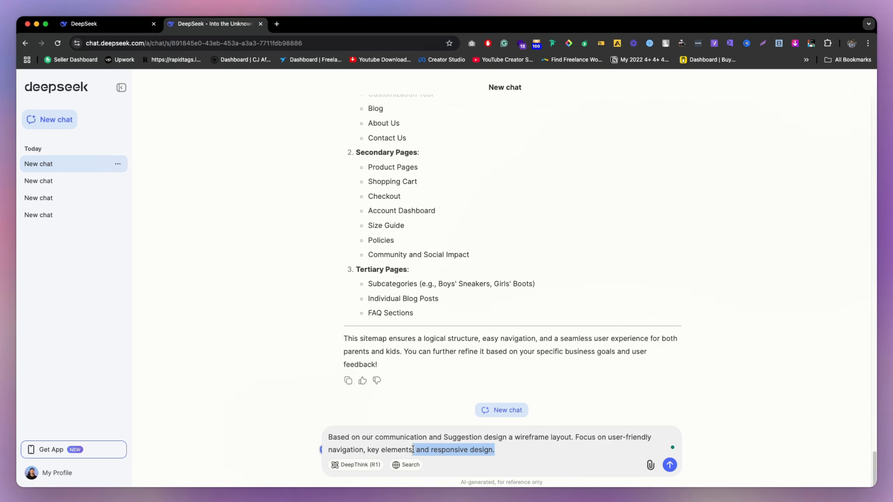
# Remove "and responsive design" from the wireframe layout prompt so it ends with "key elements." and send it.
pyautogui.press('BackSpace')
pyautogui.write('.')
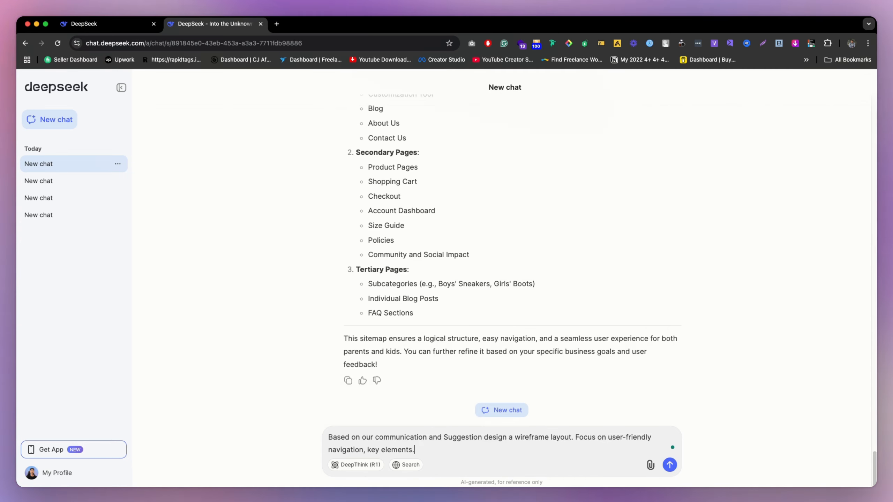
pyautogui.press('Return')
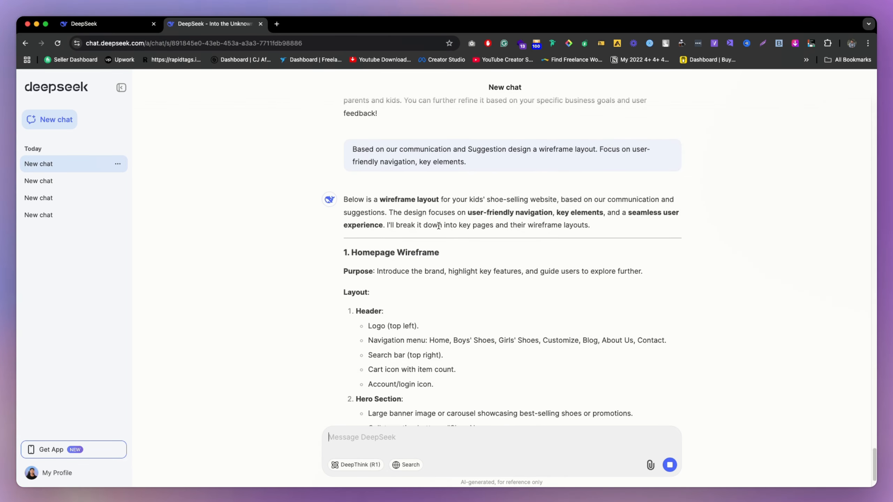
# Review the wireframe layout response, covering its introduction and the homepage, product page, customization tool and shopping cart wireframes.
pyautogui.scroll(1, 402, 174)
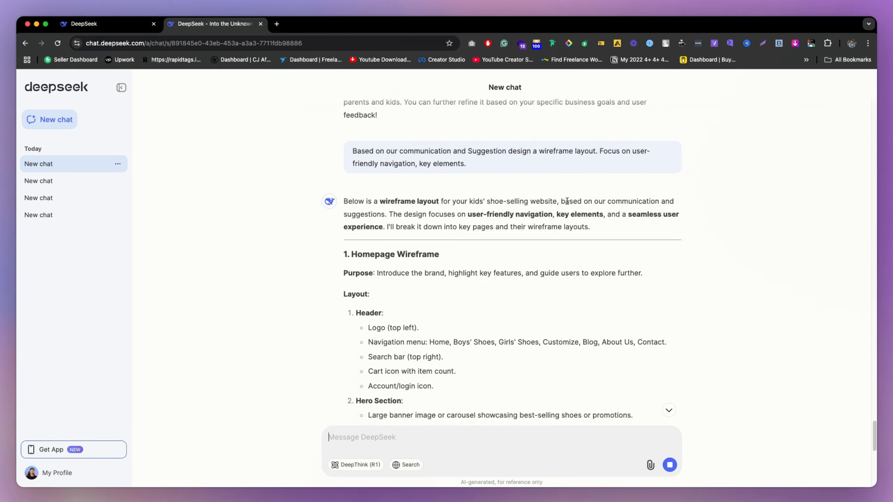
pyautogui.moveTo(388, 211); pyautogui.dragTo(343, 201)
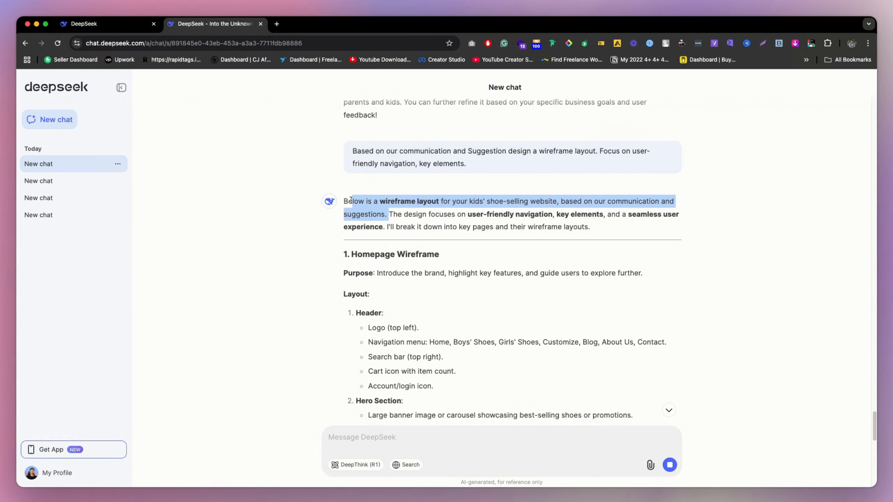
pyautogui.click(612, 224)
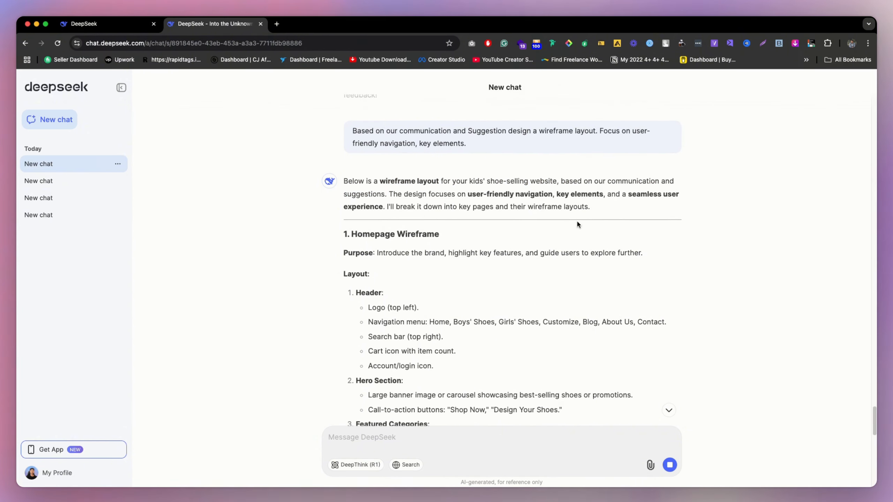
pyautogui.scroll(-5, 410, 212)
pyautogui.scroll(-10, 410, 213)
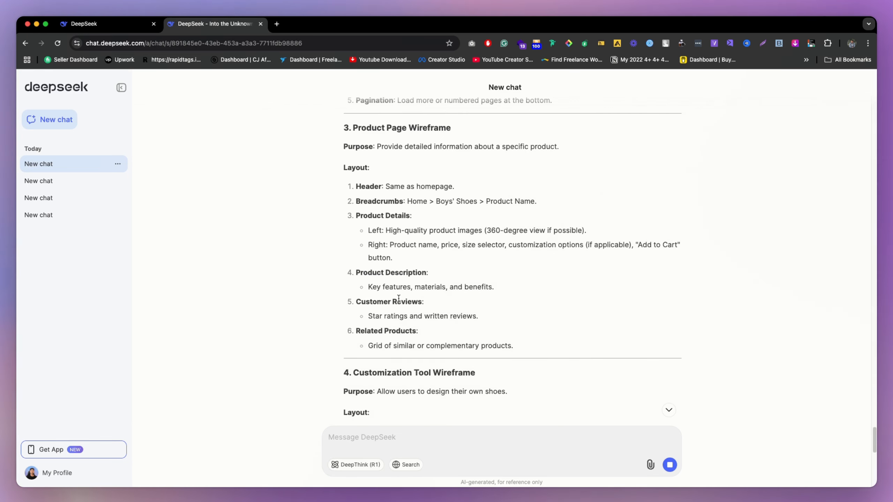
pyautogui.scroll(-6, 399, 299)
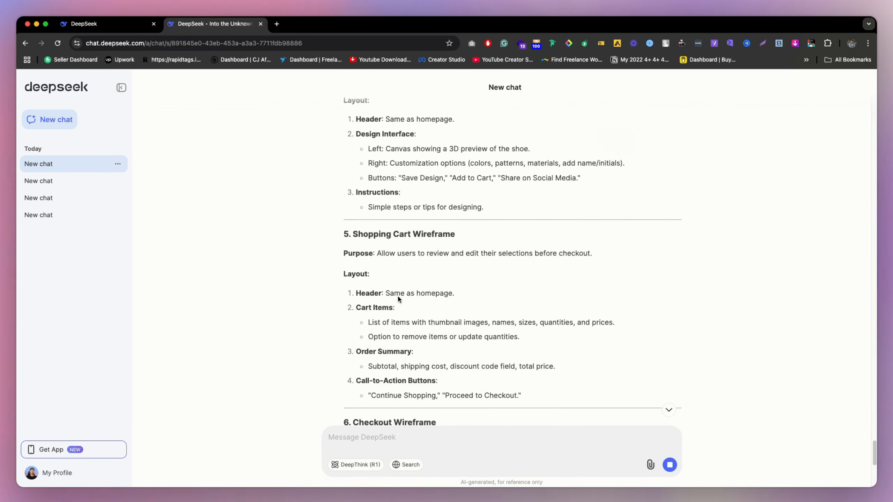
pyautogui.scroll(-7, 396, 294)
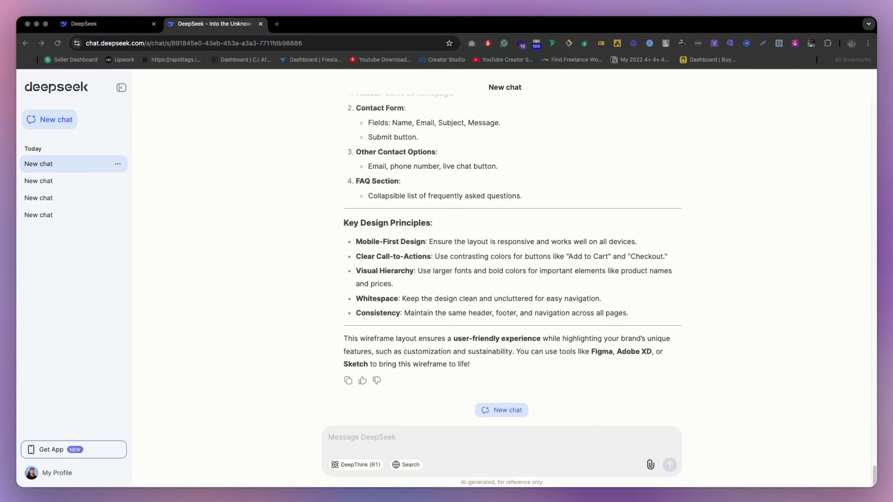
# Enter the prompt asking for engaging, user-friendly copy, replacing its purpose placeholder with "current project".
pyautogui.click(444, 438)
pyautogui.write('Write engaging, user-friendly copy for [insert purpose, e.g., a landing page, app description, or call-to-action]. Keep the tone [insert tone, e.g., friendly, professional, or playful].')
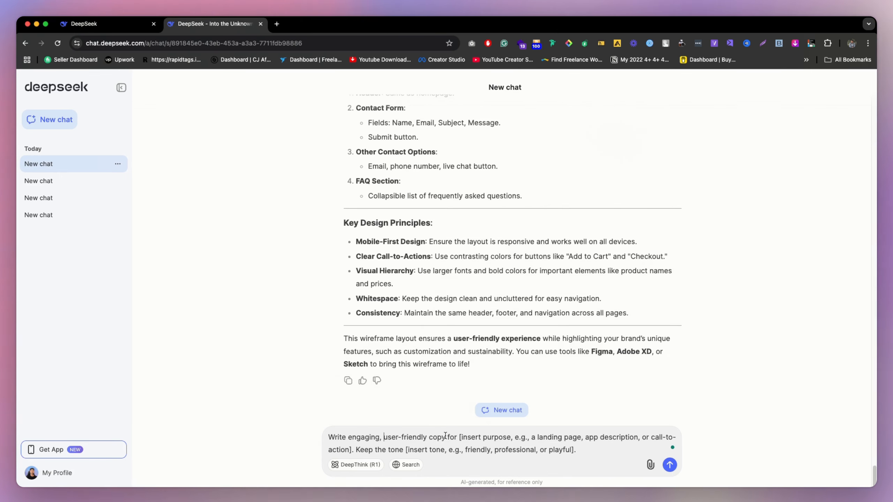
pyautogui.moveTo(352, 449); pyautogui.dragTo(456, 434)
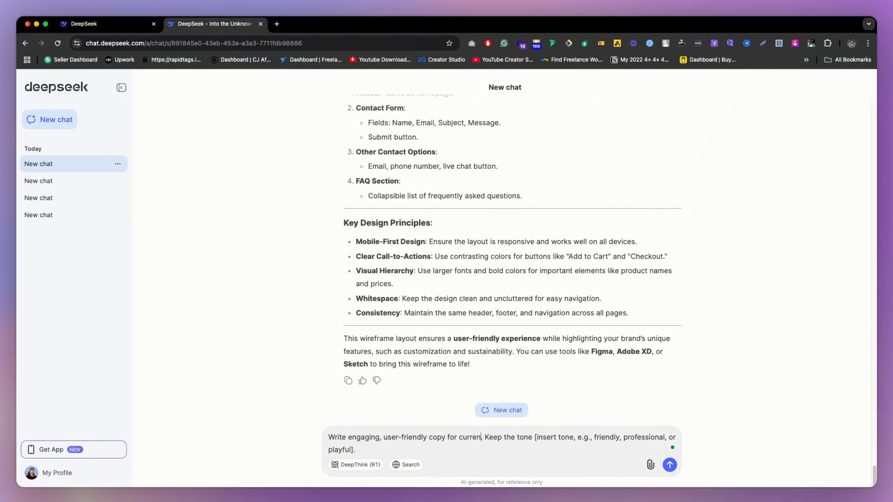
pyautogui.write('t.')
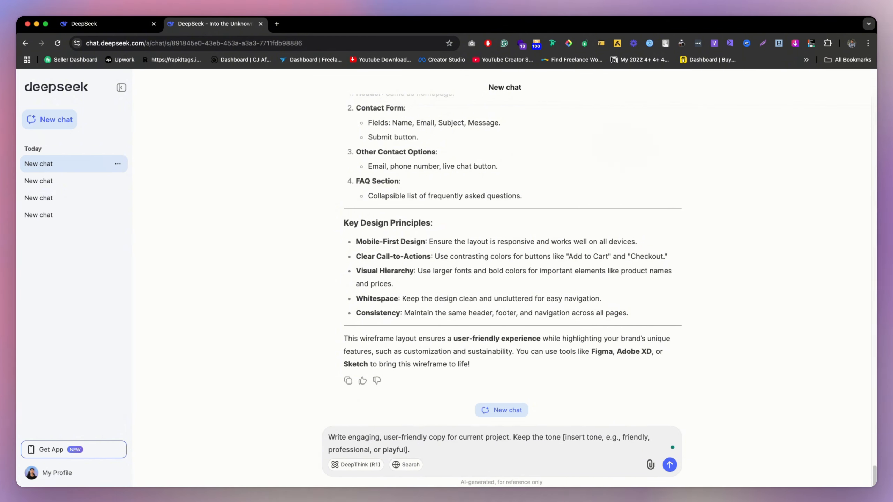
# Replace the tone placeholder so the prompt ends with "Keep the tone playful and also emotive." and send it.
pyautogui.moveTo(562, 434); pyautogui.dragTo(567, 449)
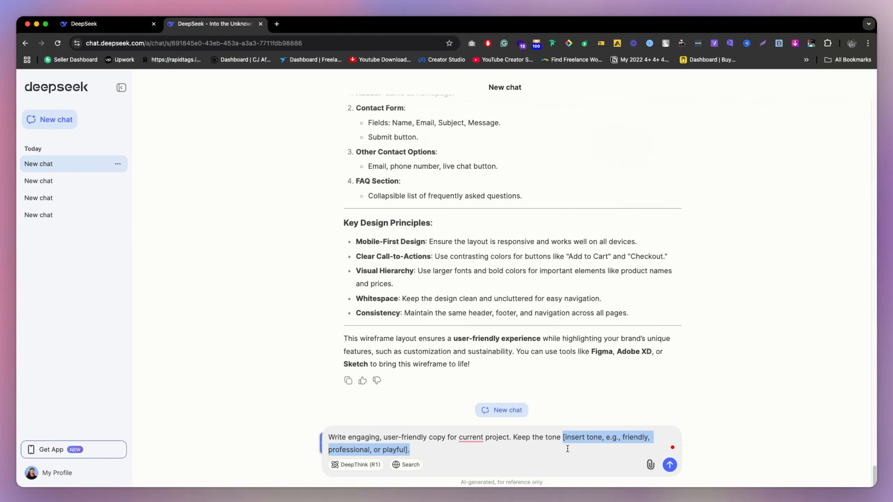
pyautogui.moveTo(515, 450); pyautogui.dragTo(383, 449)
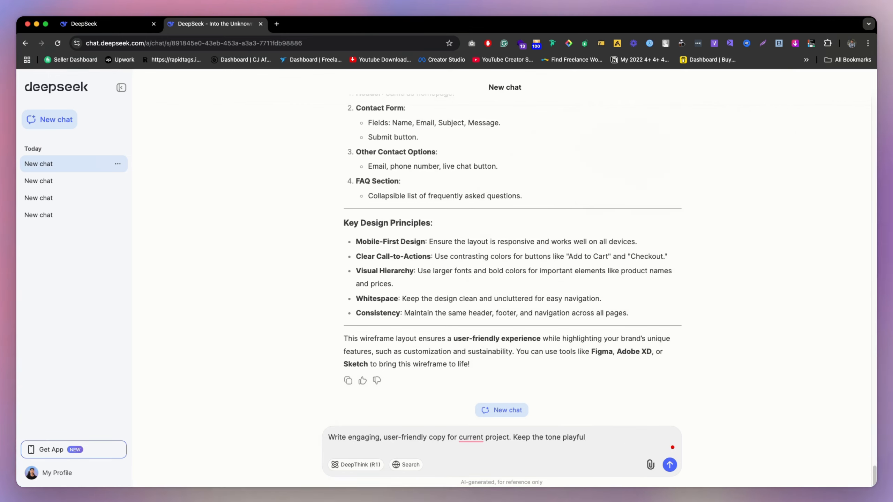
pyautogui.press('BackSpace')
pyautogui.press('BackSpace')
pyautogui.write('.')
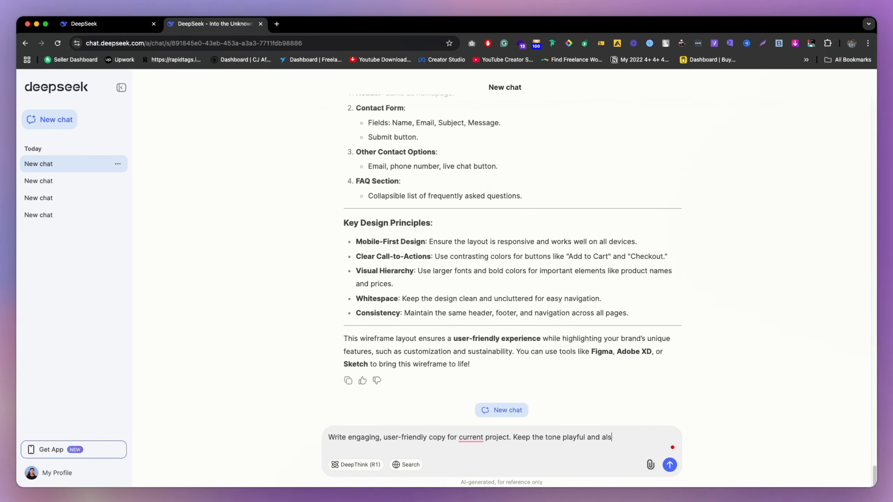
pyautogui.write('.')
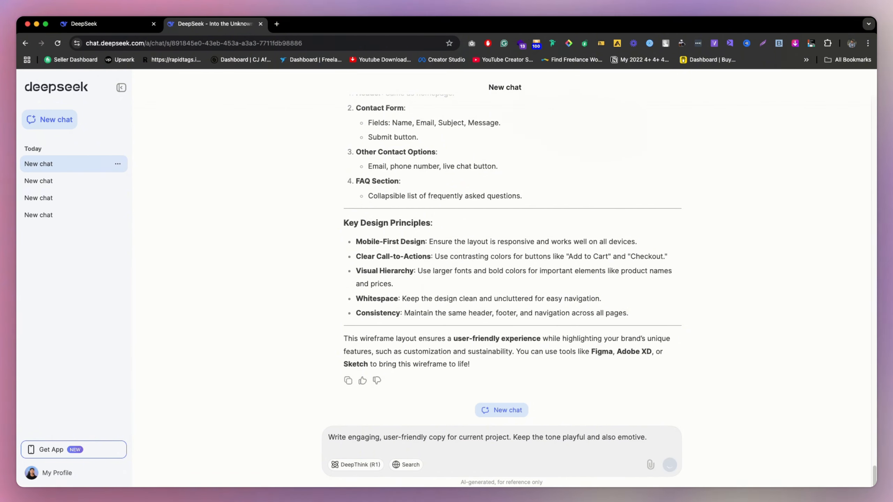
pyautogui.press('Return')
# Review the generated homepage, category, cart, checkout and footer copy alongside the earlier wireframe and sitemap sections of the chat.
pyautogui.scroll(15, 462, 235)
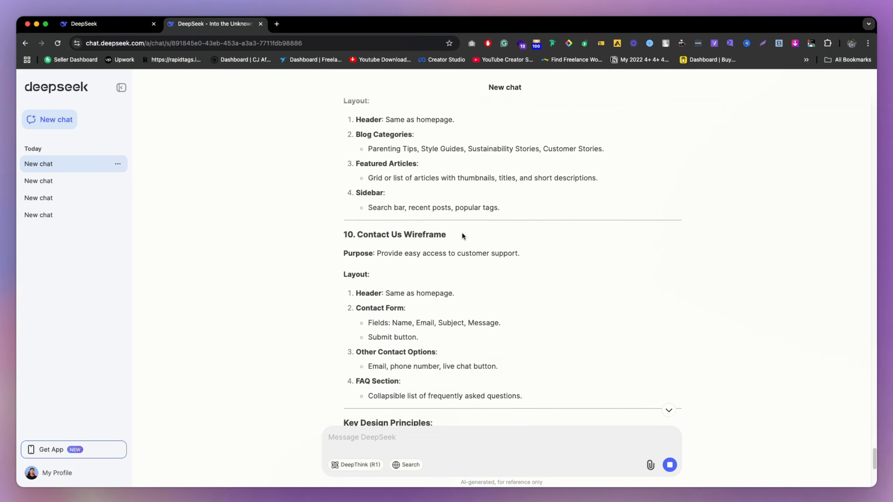
pyautogui.scroll(5, 461, 235)
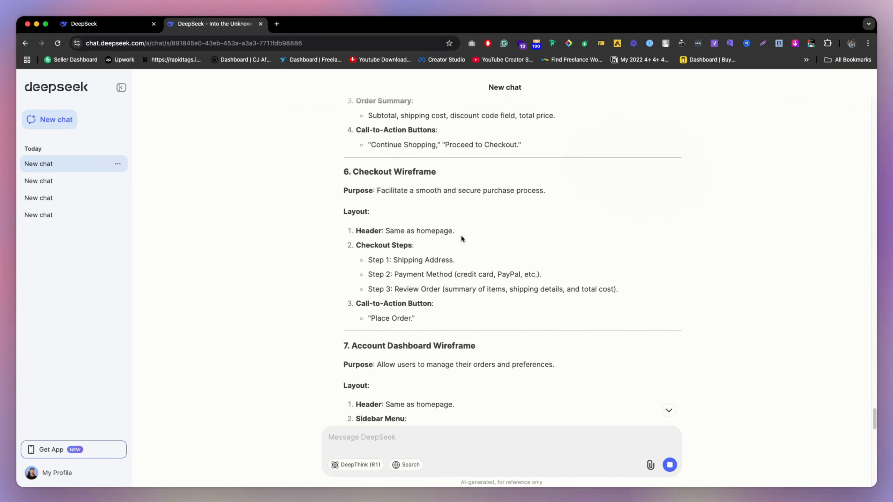
pyautogui.scroll(-20, 460, 235)
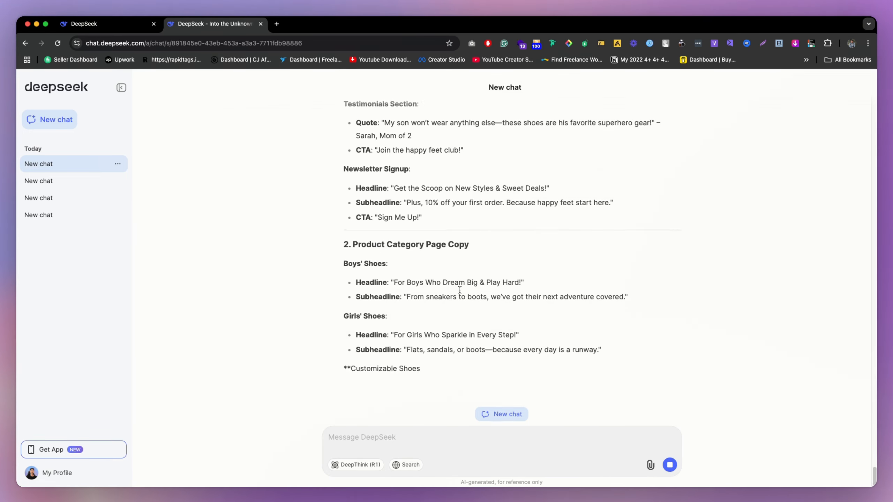
pyautogui.scroll(5, 457, 288)
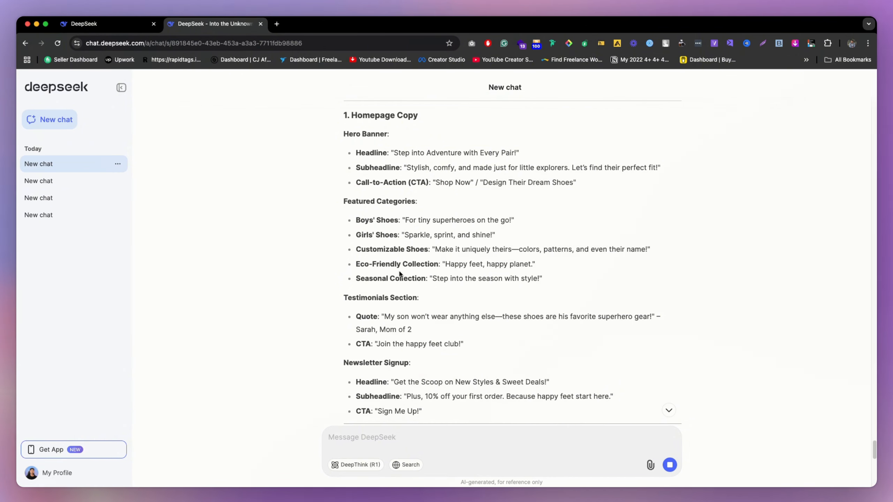
pyautogui.scroll(3, 407, 241)
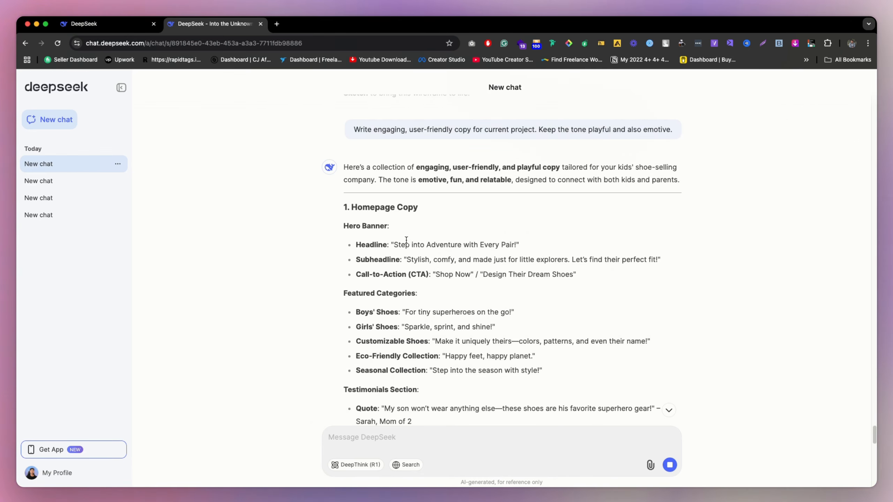
pyautogui.scroll(-20, 407, 241)
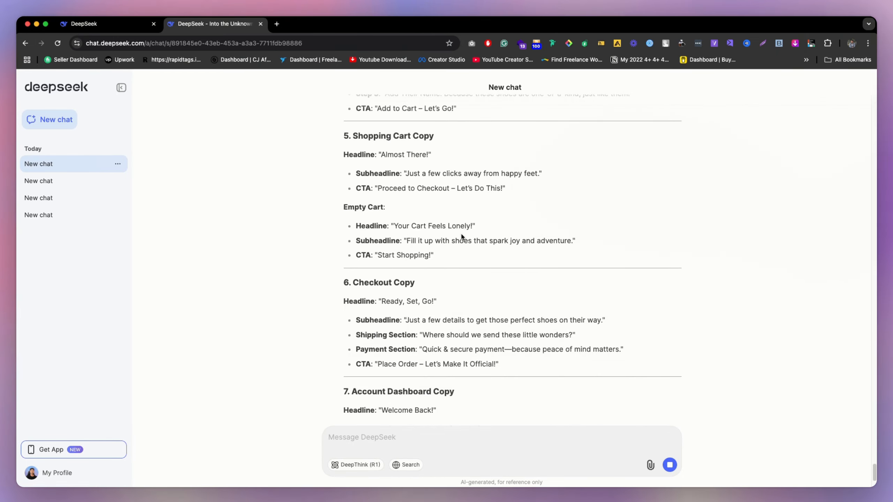
pyautogui.scroll(20, 460, 232)
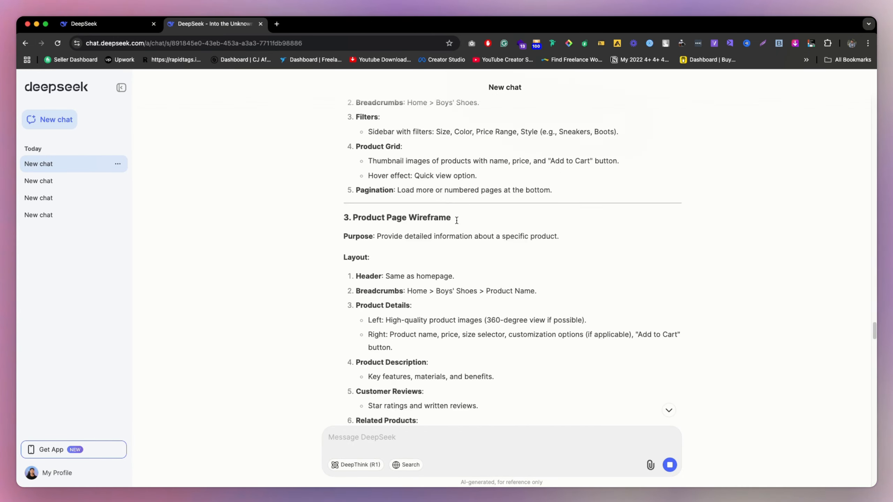
pyautogui.scroll(20, 456, 221)
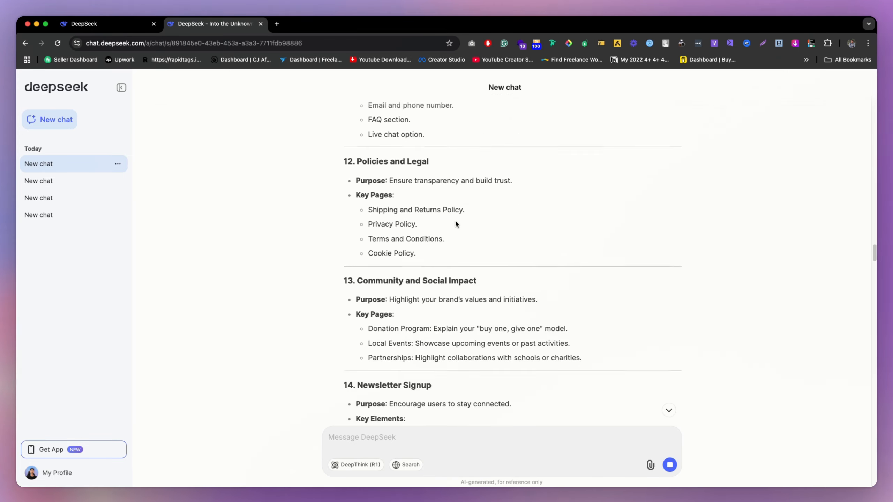
pyautogui.scroll(20, 454, 222)
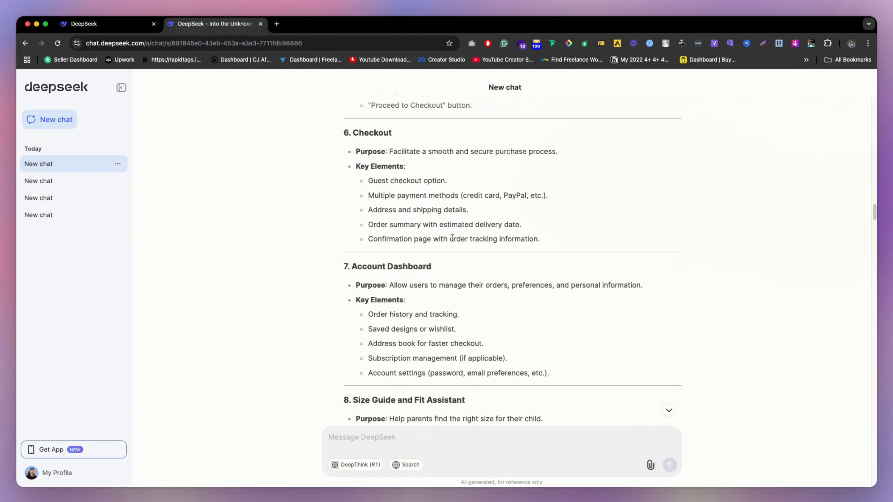
pyautogui.scroll(-20, 453, 243)
pyautogui.scroll(-20, 454, 248)
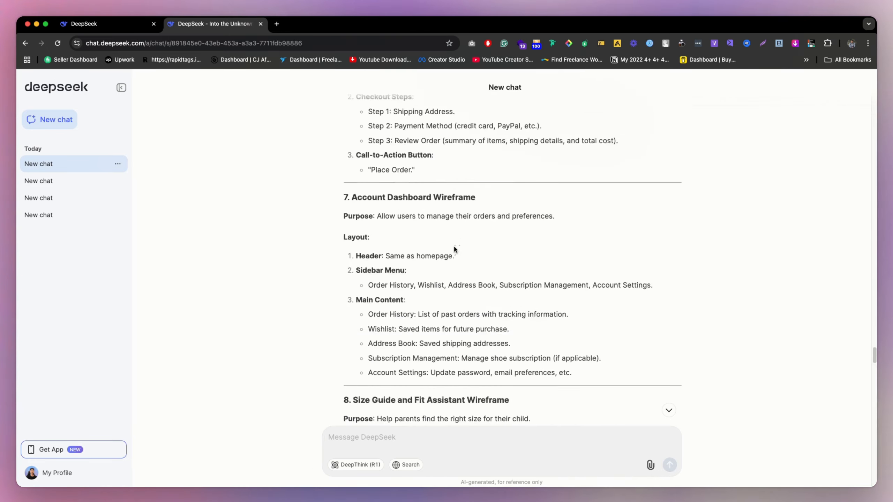
pyautogui.scroll(-5, 452, 249)
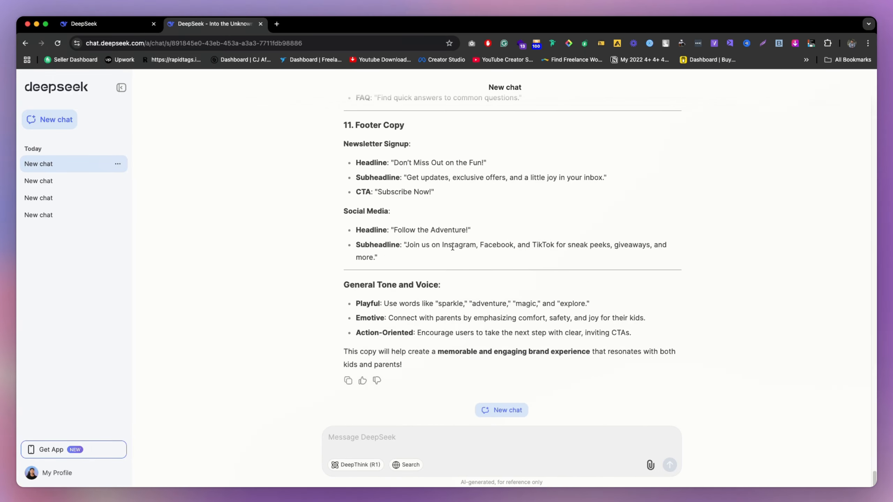
# Draft a message outline headed "Homepage:" with the sections Hero and Logos on separate lines.
pyautogui.click(388, 437)
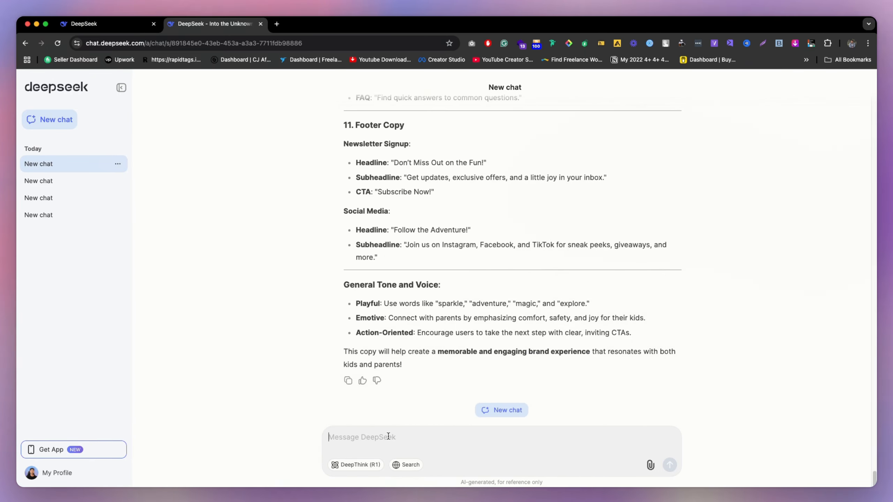
pyautogui.write('Home')
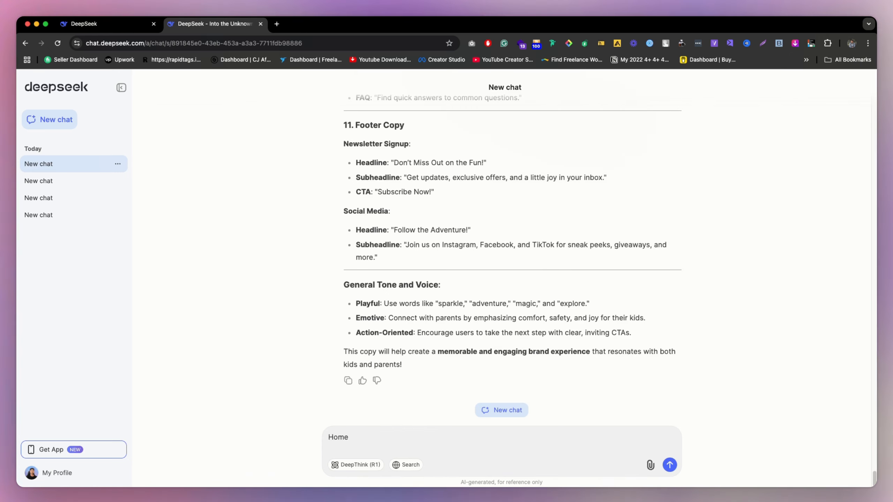
pyautogui.write('page')
pyautogui.hotkey('shift', 'Return')
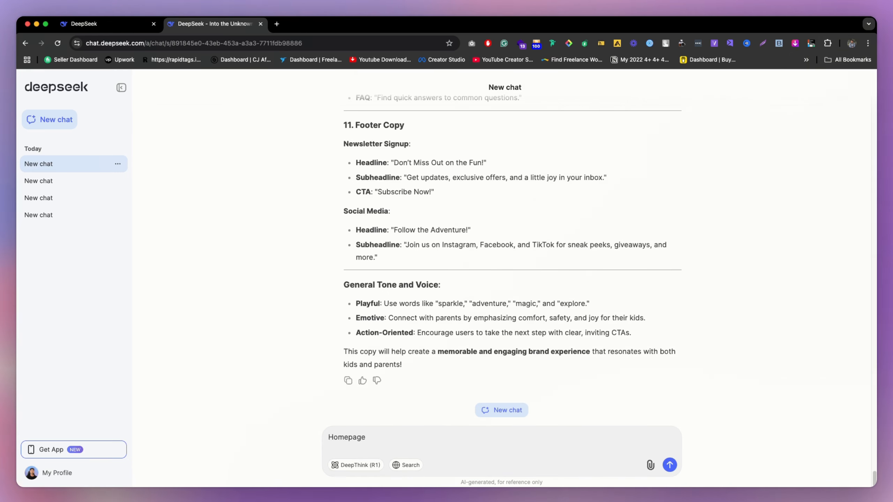
pyautogui.hotkey('shift', 'Return')
pyautogui.write('He')
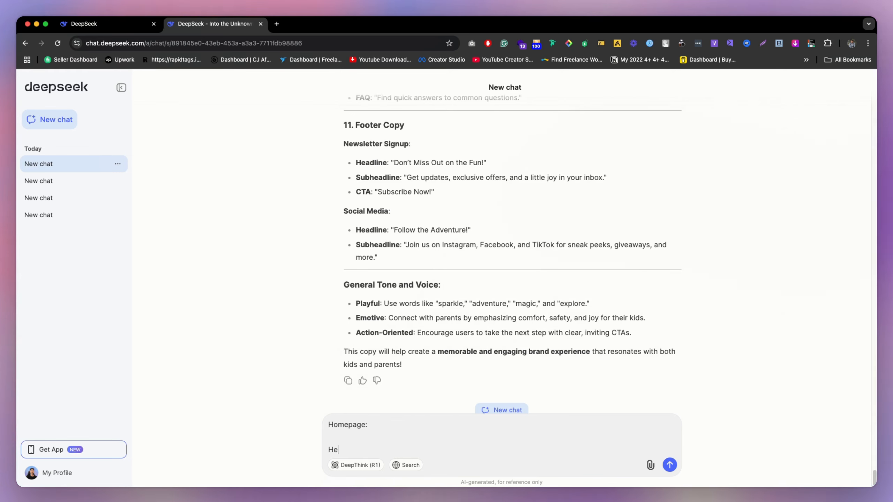
pyautogui.write('ro')
pyautogui.hotkey('shift', 'Return')
pyautogui.write('L')
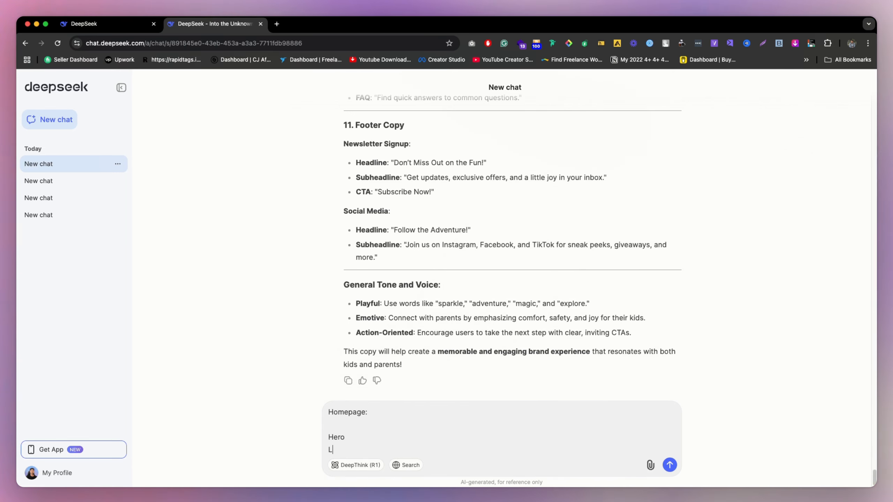
pyautogui.write('ogos')
pyautogui.hotkey('shift', 'Return')
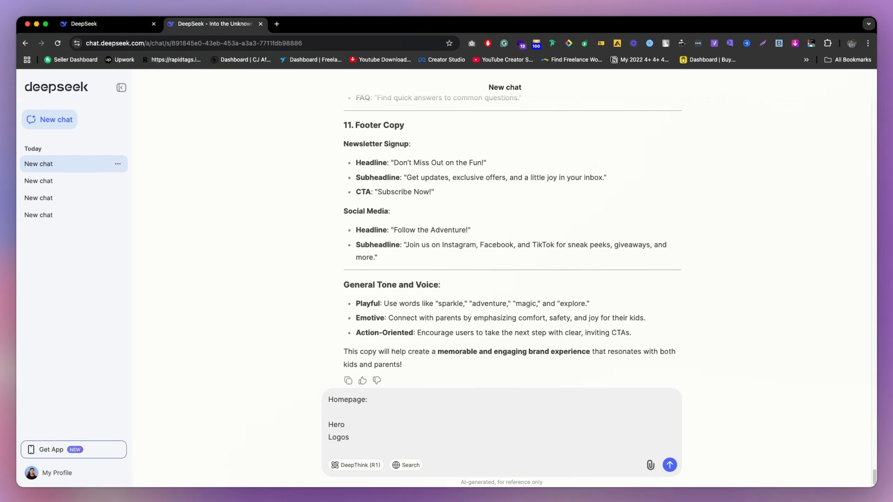
# Add Category and Popular products to the drafted homepage outline and clear the message.
pyautogui.write('Category')
pyautogui.hotkey('shift', 'Return')
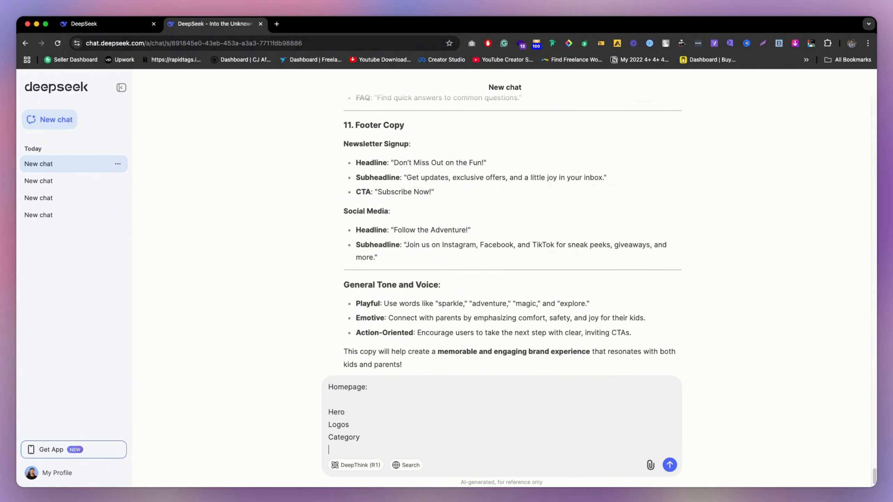
pyautogui.write('P')
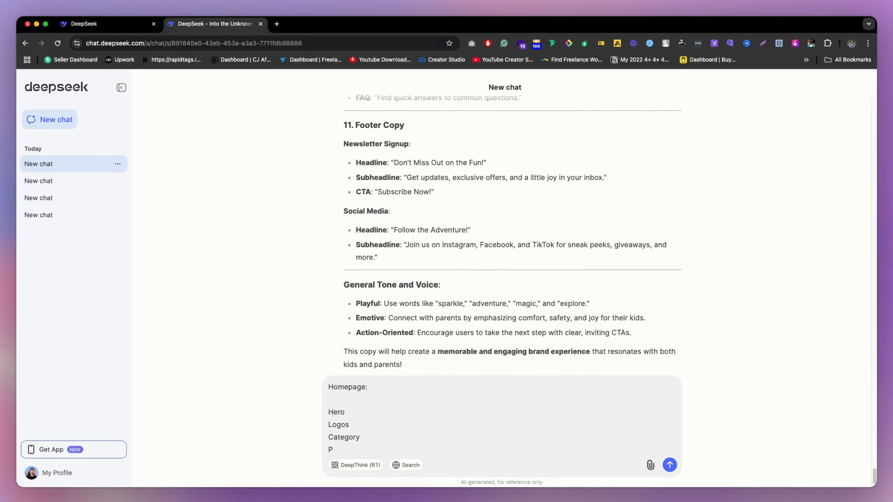
pyautogui.write('roduar pro')
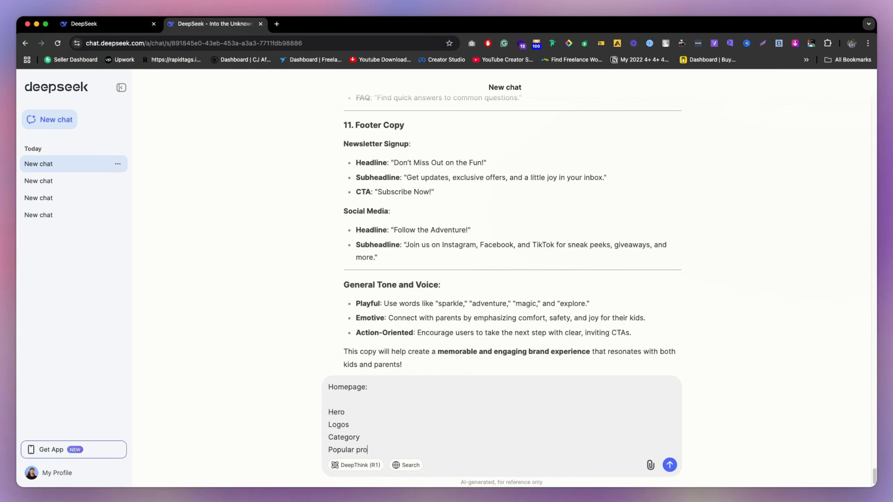
pyautogui.write('ducts')
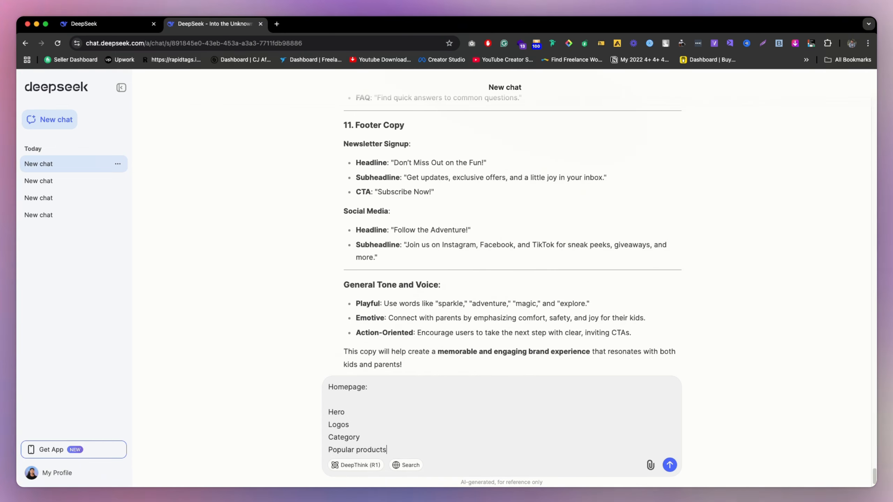
pyautogui.hotkey('shift', 'Return')
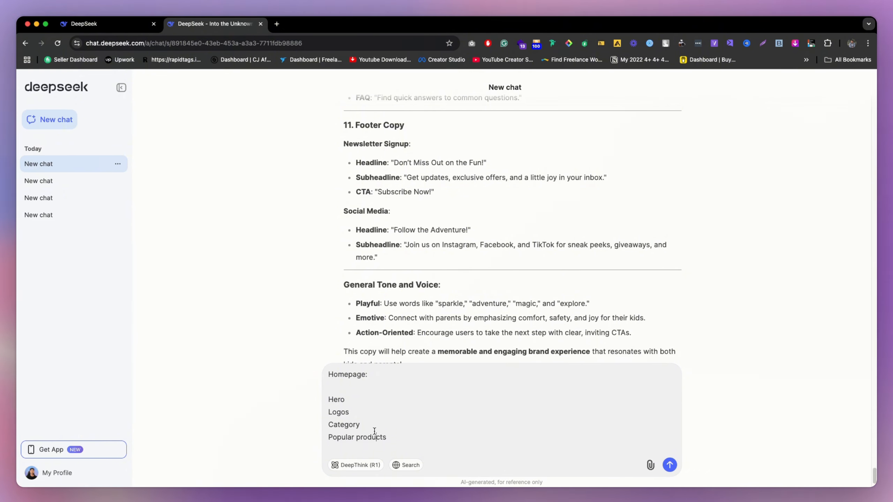
pyautogui.press('Return')
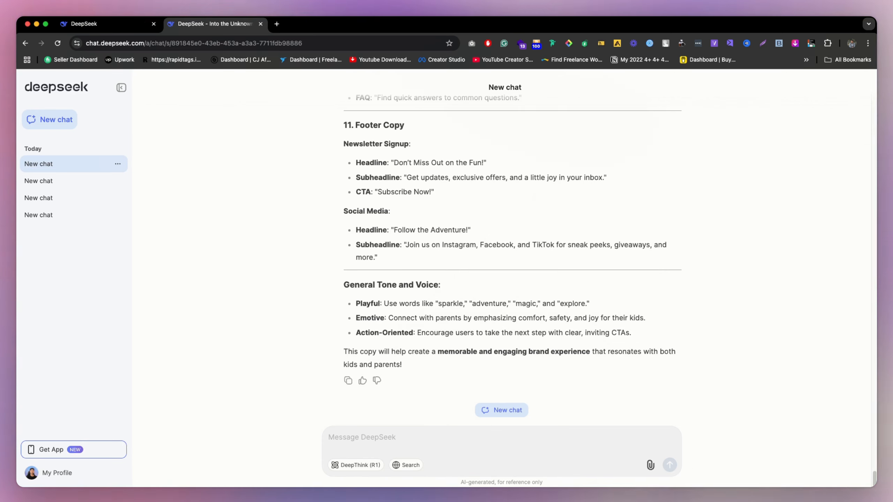